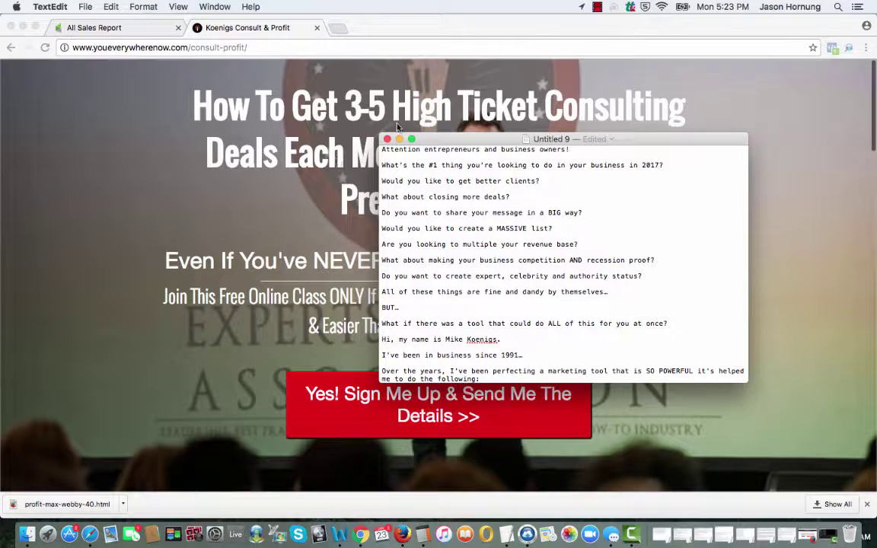
Step: Reposition the ad draft window and bring up the Firefox landing page
{"action": "left_click_drag", "start_coordinate": [439, 141], "coordinate": [510, 190]}
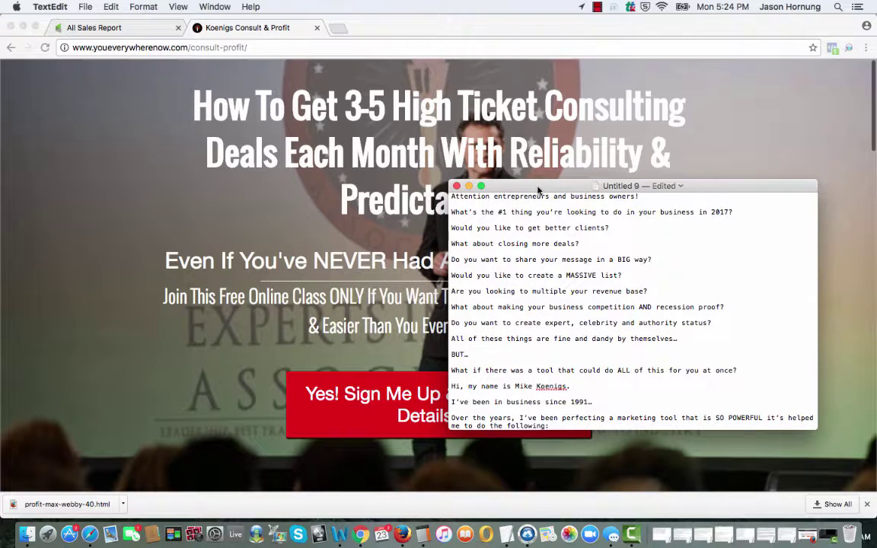
{"action": "left_click_drag", "start_coordinate": [538, 188], "coordinate": [471, 132]}
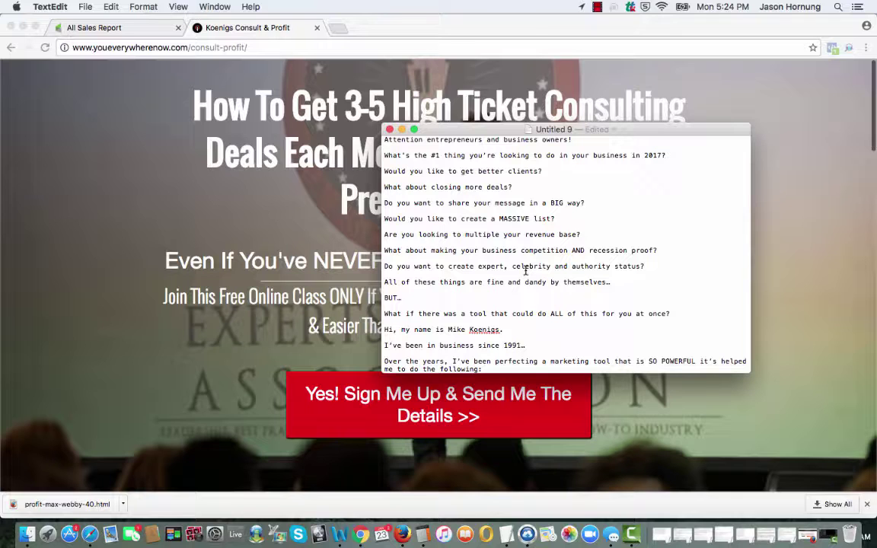
{"action": "left_click", "coordinate": [404, 537]}
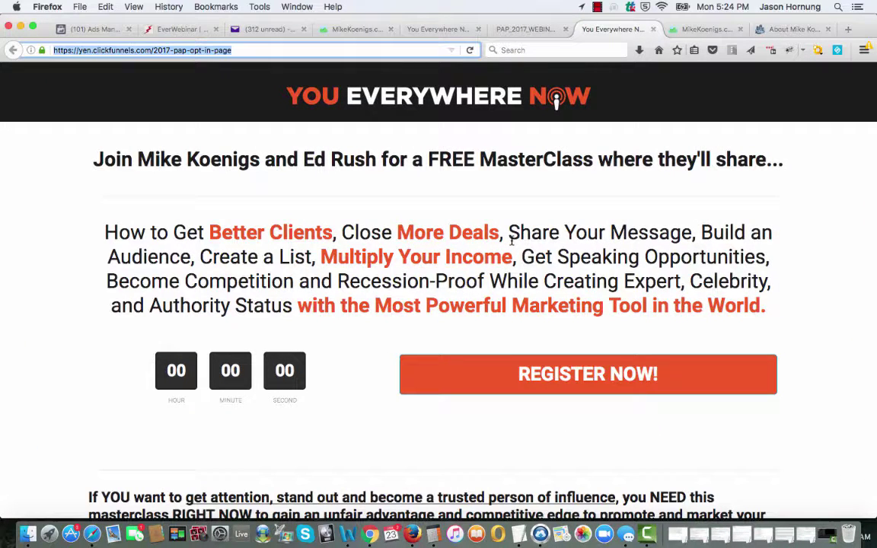
Step: Review the headline and the phrase 'Marketing Tool in the World', then return to the draft
{"action": "left_click_drag", "start_coordinate": [104, 232], "coordinate": [771, 308]}
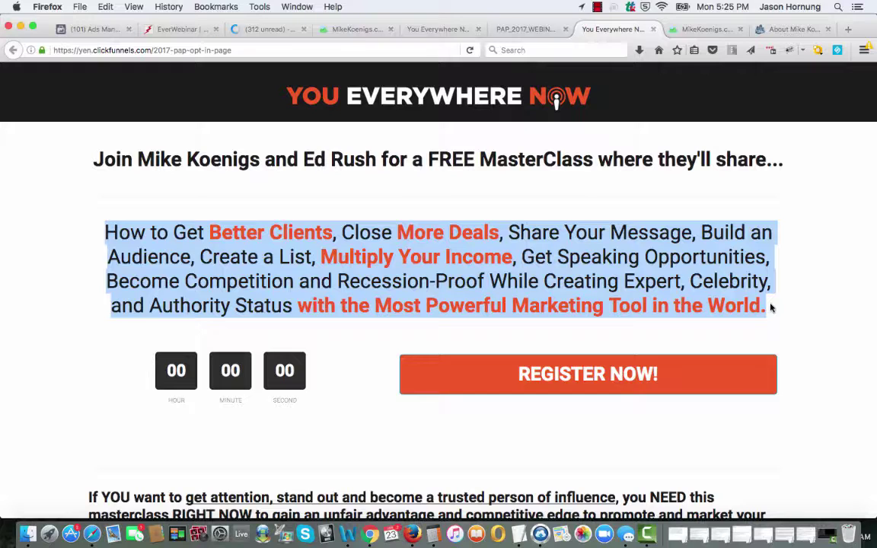
{"action": "left_click", "coordinate": [801, 202]}
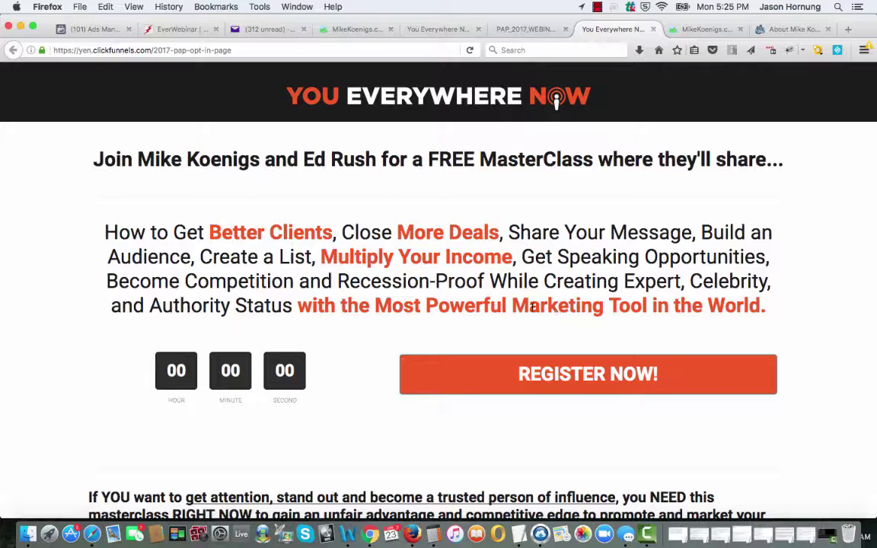
{"action": "left_click_drag", "start_coordinate": [511, 306], "coordinate": [762, 313]}
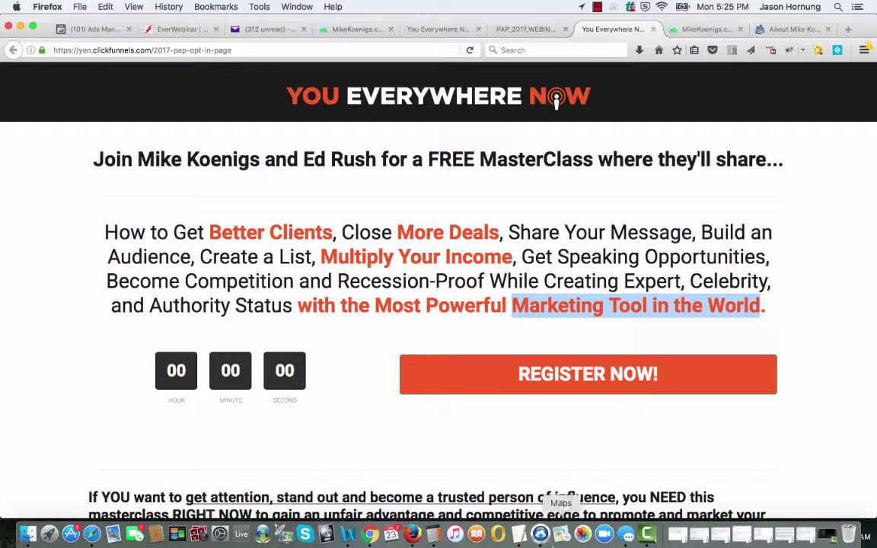
{"action": "left_click", "coordinate": [518, 535]}
{"action": "scroll", "coordinate": [522, 295], "scroll_direction": "down", "scroll_amount": 5}
{"action": "scroll", "coordinate": [523, 294], "scroll_direction": "down", "scroll_amount": 10}
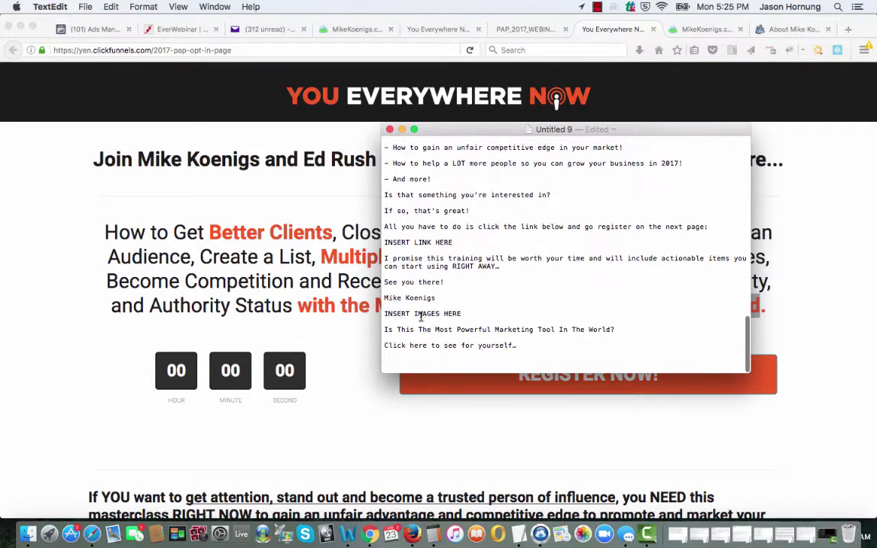
{"action": "left_click_drag", "start_coordinate": [385, 329], "coordinate": [626, 327]}
{"action": "scroll", "coordinate": [647, 249], "scroll_direction": "up", "scroll_amount": 15}
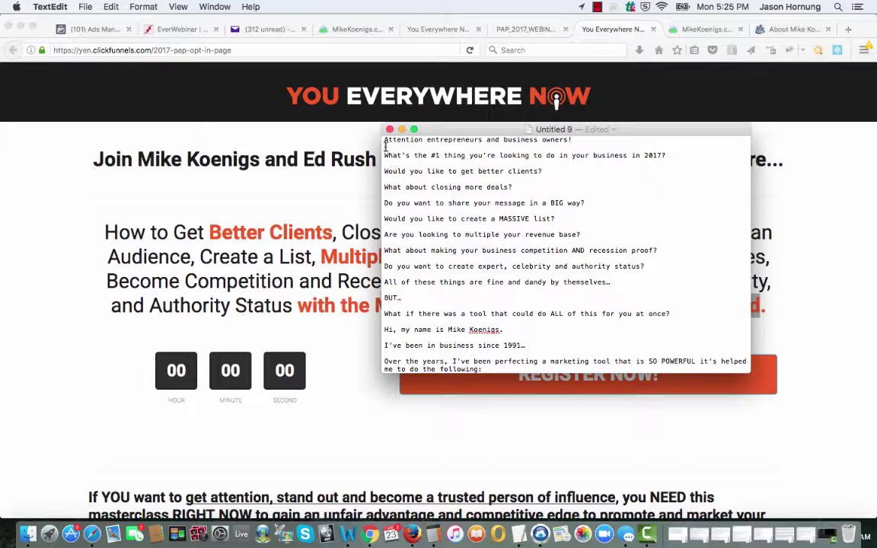
{"action": "left_click_drag", "start_coordinate": [384, 140], "coordinate": [593, 139]}
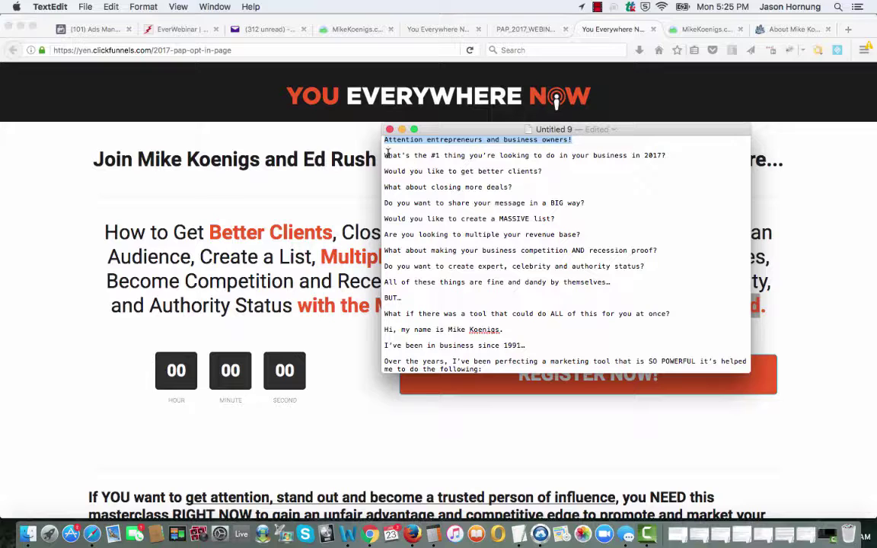
{"action": "left_click_drag", "start_coordinate": [387, 155], "coordinate": [671, 159]}
{"action": "left_click", "coordinate": [263, 228]}
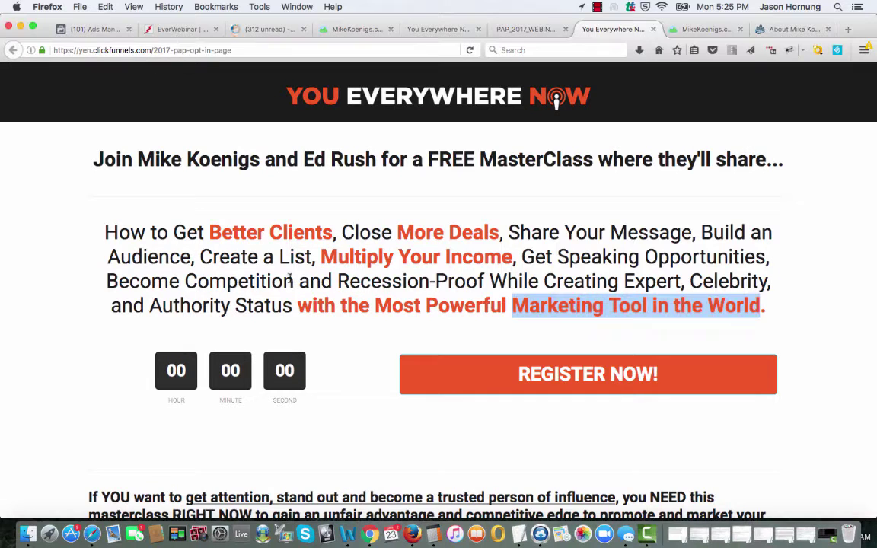
{"action": "left_click_drag", "start_coordinate": [209, 232], "coordinate": [333, 232]}
{"action": "left_click_drag", "start_coordinate": [522, 257], "coordinate": [756, 257]}
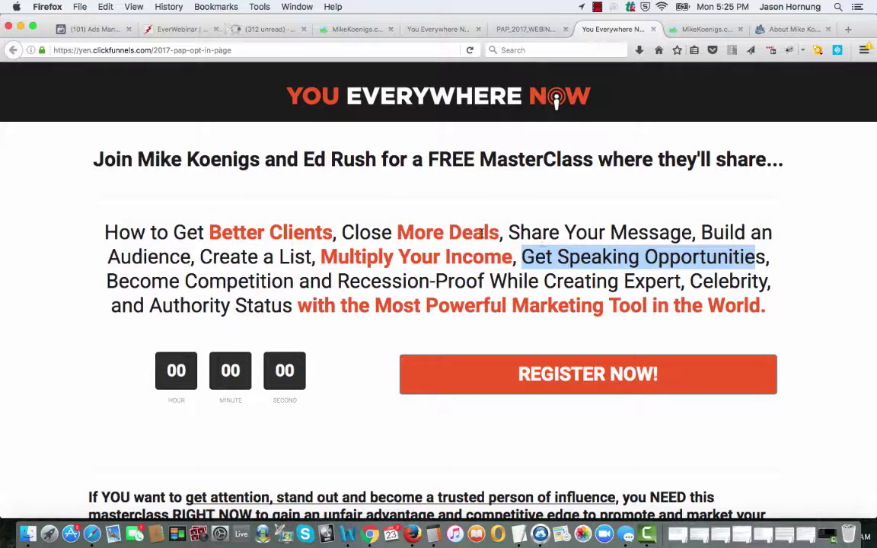
{"action": "left_click", "coordinate": [518, 538]}
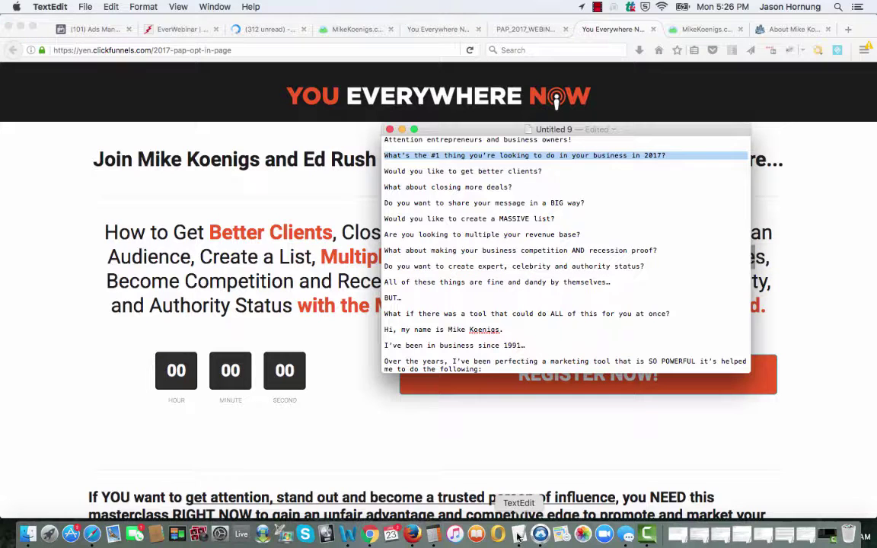
{"action": "left_click", "coordinate": [546, 166]}
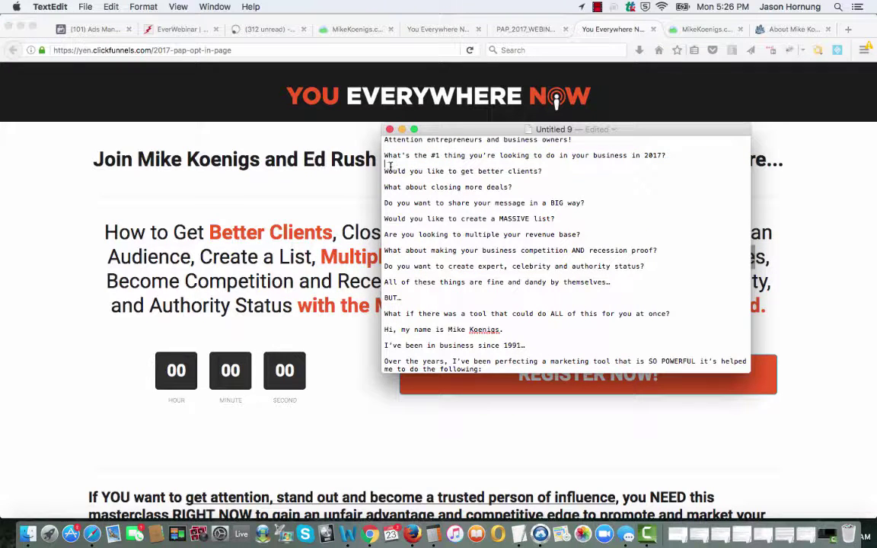
{"action": "left_click_drag", "start_coordinate": [389, 167], "coordinate": [611, 282]}
{"action": "left_click", "coordinate": [550, 244]}
{"action": "left_click_drag", "start_coordinate": [385, 172], "coordinate": [541, 172]}
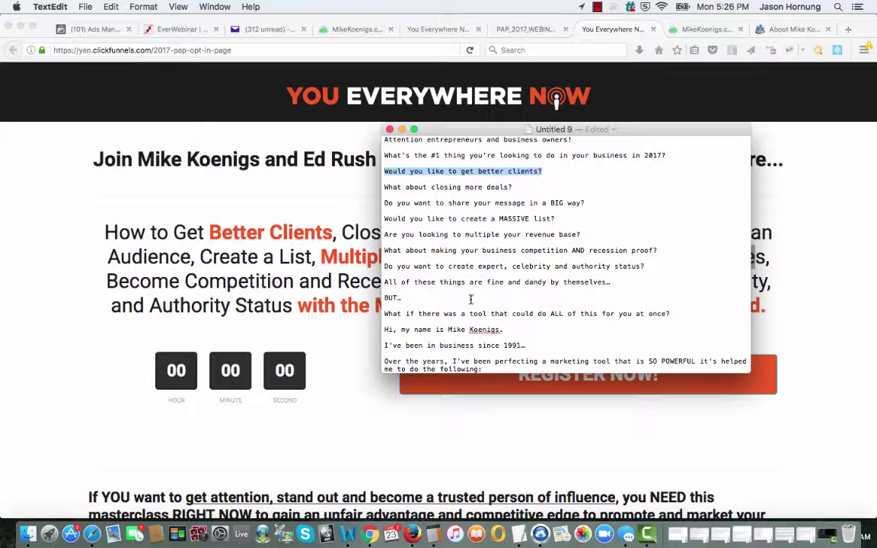
{"action": "left_click_drag", "start_coordinate": [386, 275], "coordinate": [632, 284]}
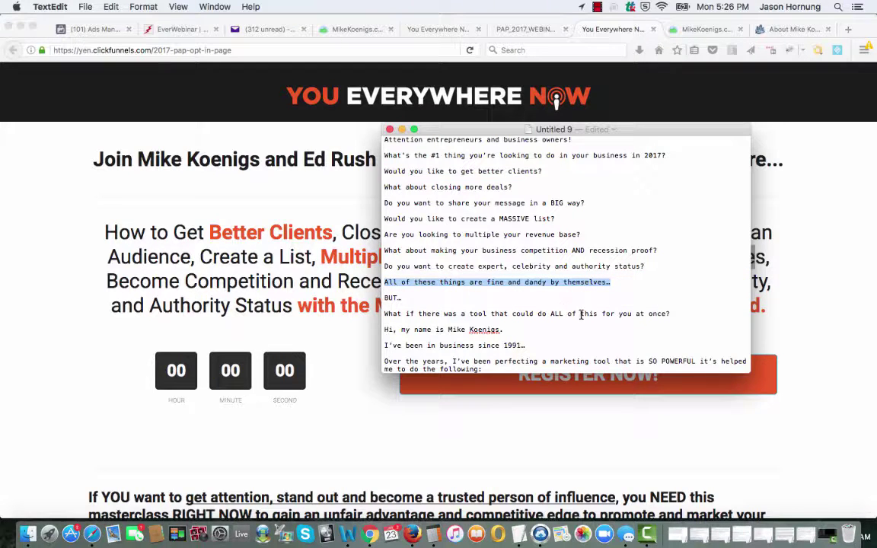
{"action": "scroll", "coordinate": [671, 326], "scroll_direction": "down", "scroll_amount": 5}
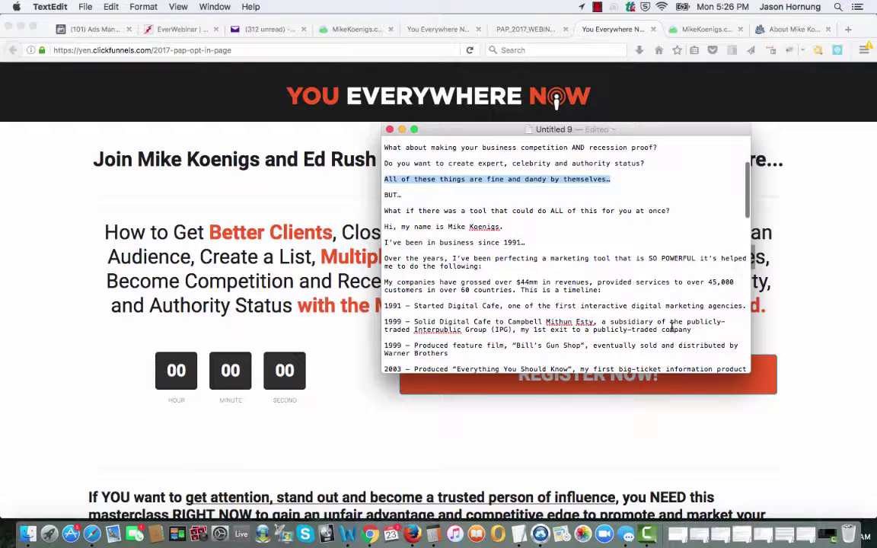
{"action": "scroll", "coordinate": [672, 327], "scroll_direction": "up", "scroll_amount": 3}
{"action": "scroll", "coordinate": [672, 328], "scroll_direction": "up", "scroll_amount": 3}
{"action": "scroll", "coordinate": [671, 328], "scroll_direction": "down", "scroll_amount": 1}
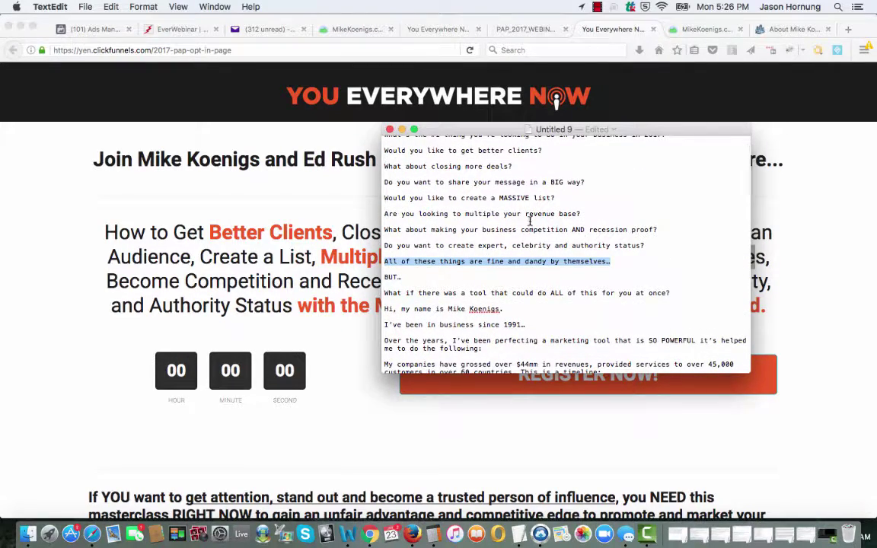
{"action": "scroll", "coordinate": [522, 214], "scroll_direction": "down", "scroll_amount": 1}
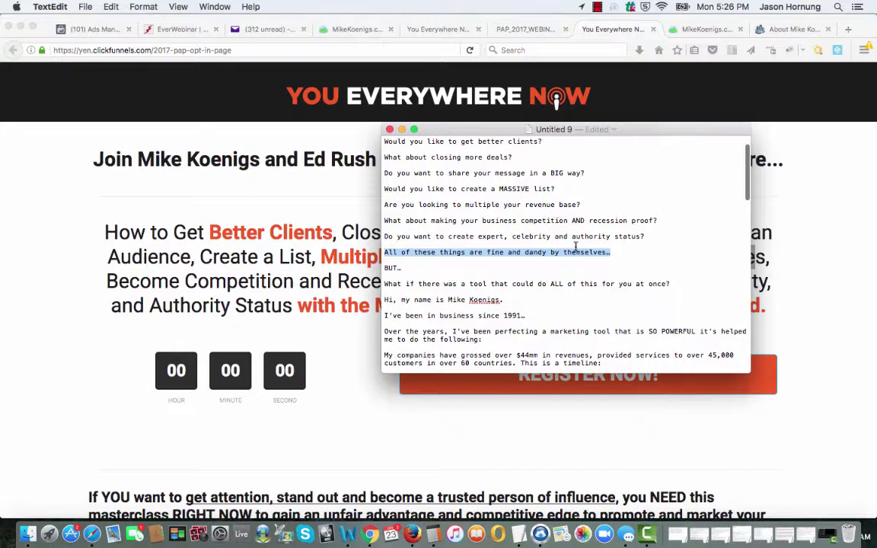
{"action": "scroll", "coordinate": [576, 246], "scroll_direction": "down", "scroll_amount": 4}
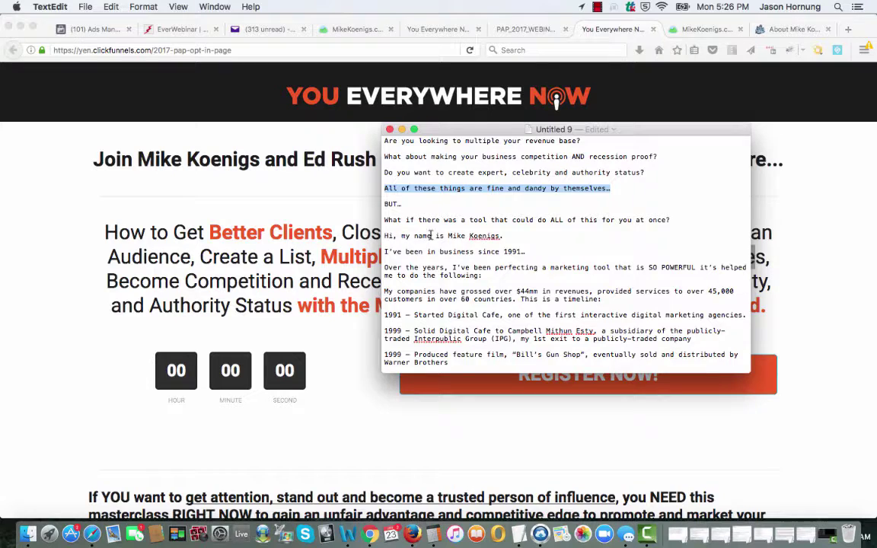
{"action": "scroll", "coordinate": [435, 232], "scroll_direction": "down", "scroll_amount": 2}
{"action": "scroll", "coordinate": [441, 233], "scroll_direction": "down", "scroll_amount": 1}
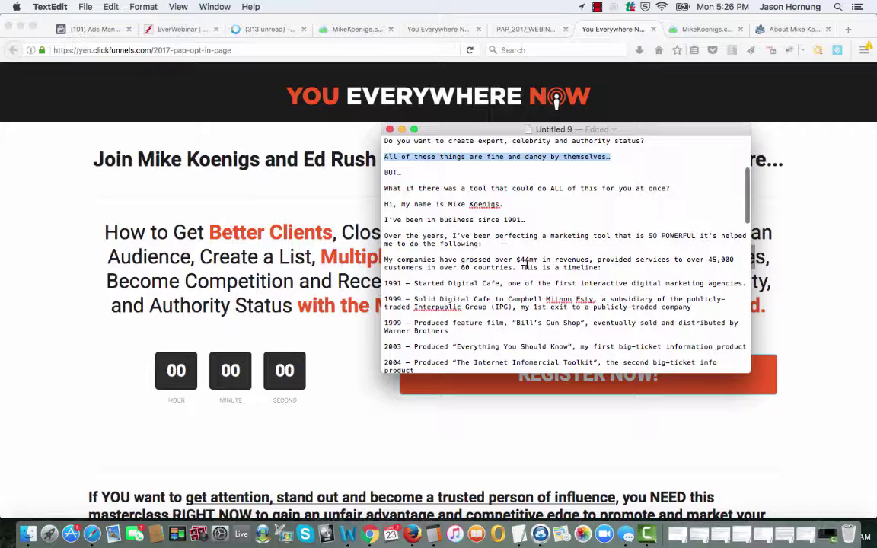
{"action": "scroll", "coordinate": [525, 274], "scroll_direction": "down", "scroll_amount": 2}
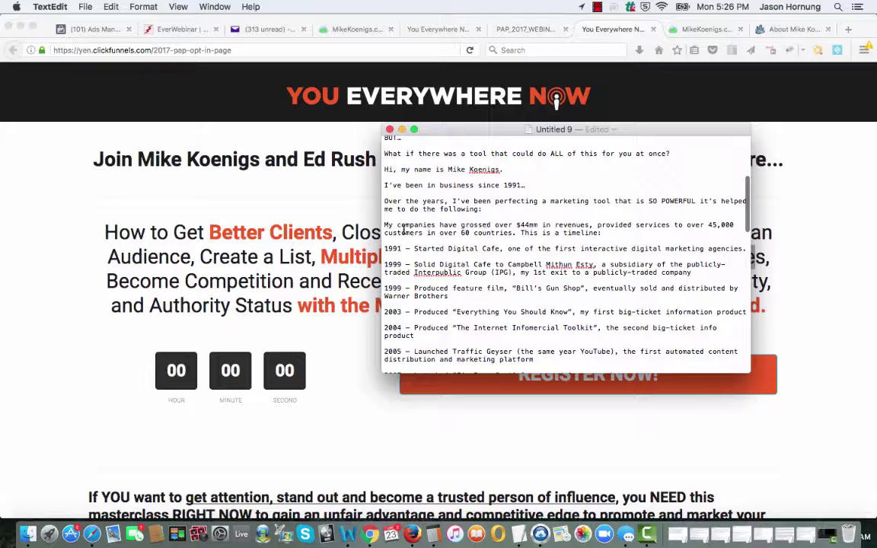
{"action": "left_click_drag", "start_coordinate": [387, 227], "coordinate": [559, 365]}
{"action": "scroll", "coordinate": [594, 261], "scroll_direction": "up", "scroll_amount": 5}
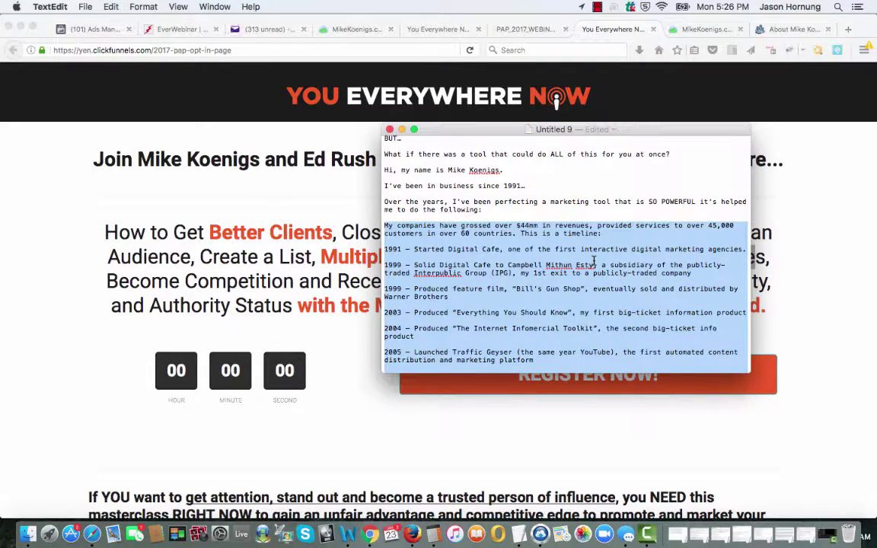
{"action": "scroll", "coordinate": [626, 259], "scroll_direction": "down", "scroll_amount": 3}
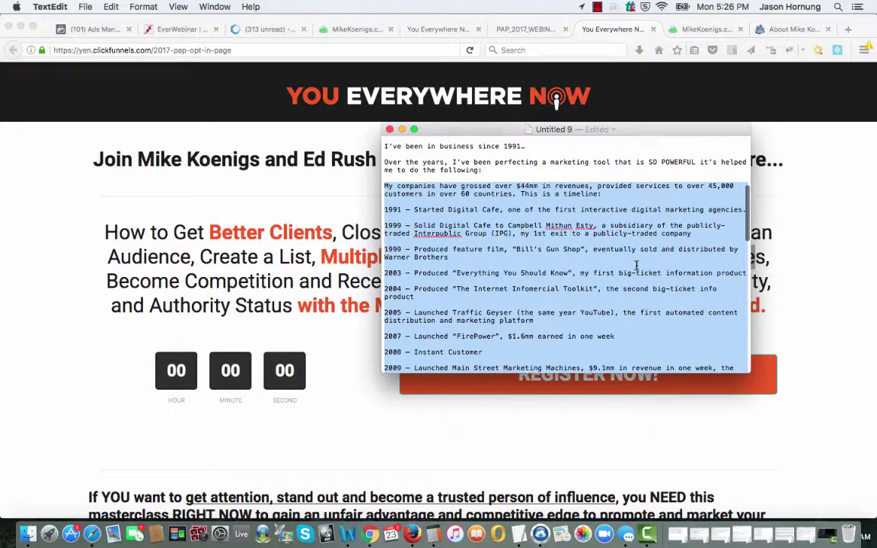
{"action": "scroll", "coordinate": [637, 265], "scroll_direction": "down", "scroll_amount": 3}
{"action": "scroll", "coordinate": [637, 265], "scroll_direction": "down", "scroll_amount": 6}
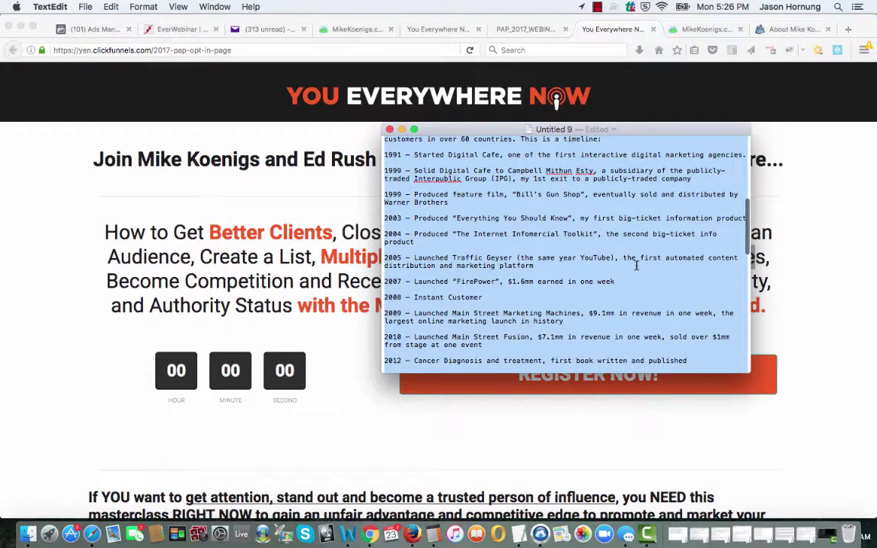
{"action": "scroll", "coordinate": [637, 265], "scroll_direction": "down", "scroll_amount": 3}
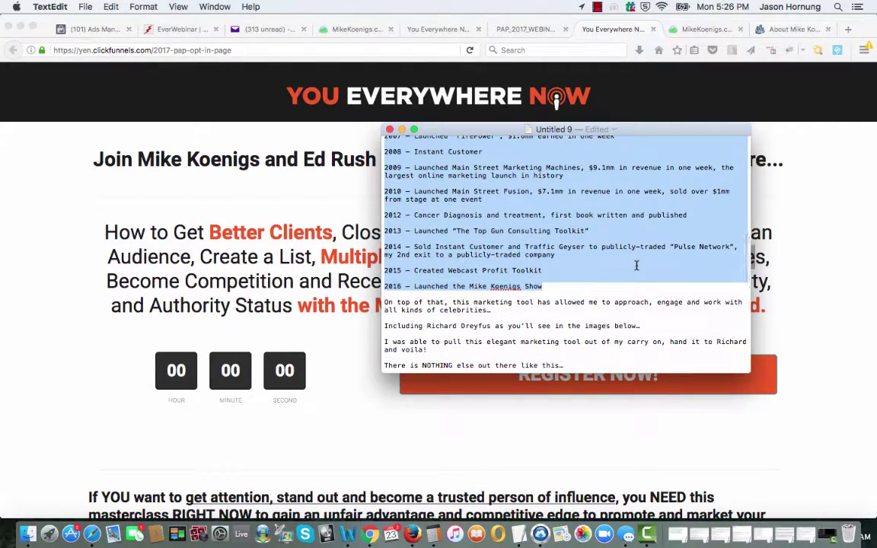
{"action": "left_click", "coordinate": [627, 214]}
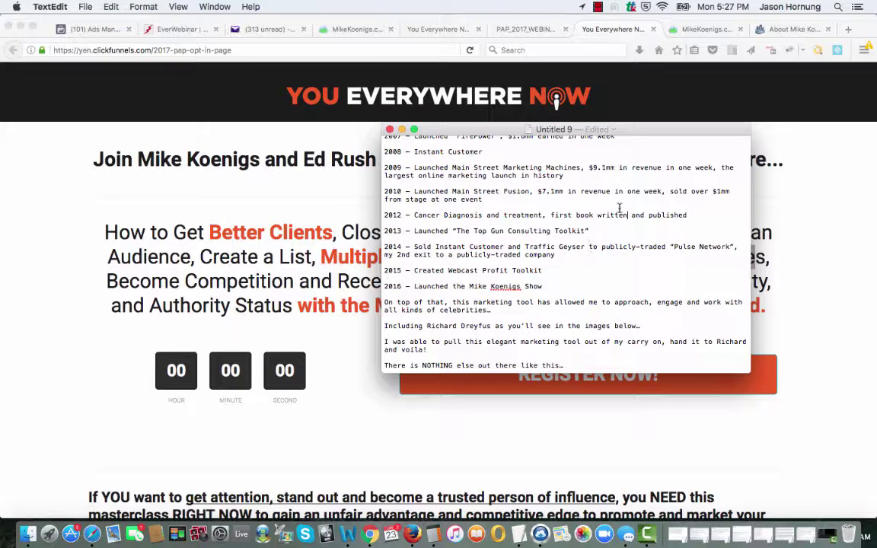
{"action": "scroll", "coordinate": [619, 204], "scroll_direction": "up", "scroll_amount": 3}
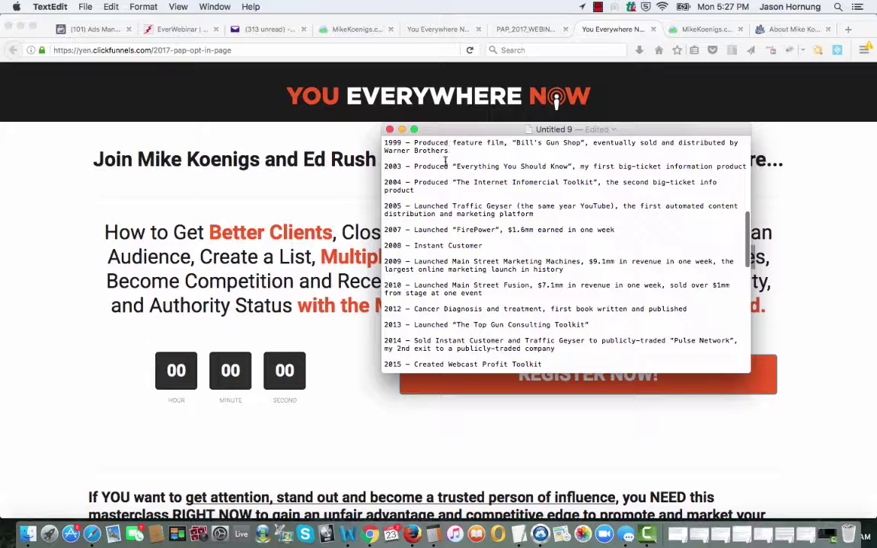
{"action": "scroll", "coordinate": [457, 304], "scroll_direction": "up", "scroll_amount": 5}
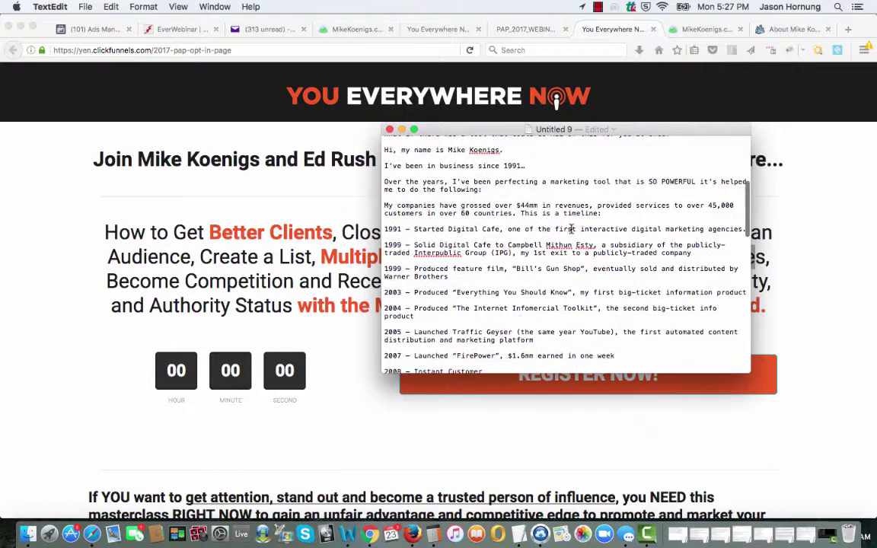
{"action": "scroll", "coordinate": [572, 229], "scroll_direction": "up", "scroll_amount": 1}
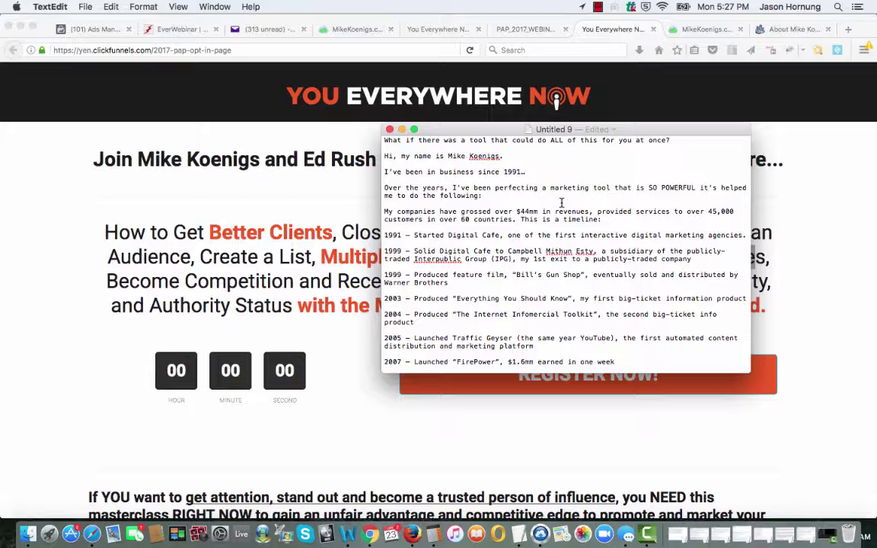
{"action": "scroll", "coordinate": [562, 202], "scroll_direction": "down", "scroll_amount": 3}
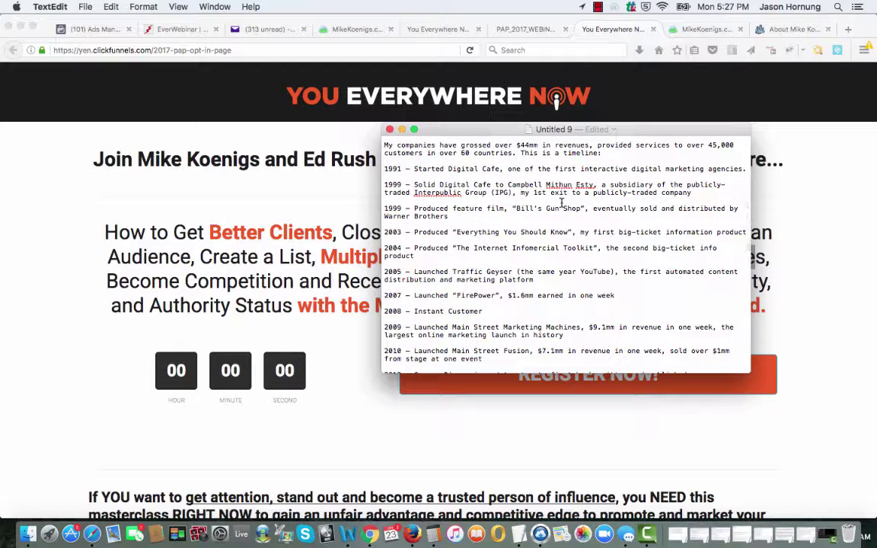
{"action": "scroll", "coordinate": [534, 290], "scroll_direction": "down", "scroll_amount": 15}
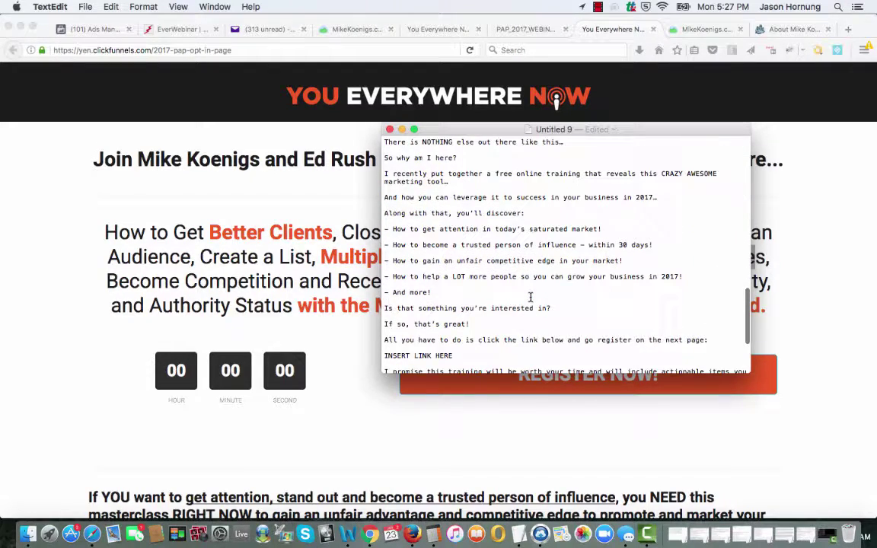
{"action": "scroll", "coordinate": [531, 297], "scroll_direction": "up", "scroll_amount": 3}
{"action": "scroll", "coordinate": [499, 261], "scroll_direction": "up", "scroll_amount": 3}
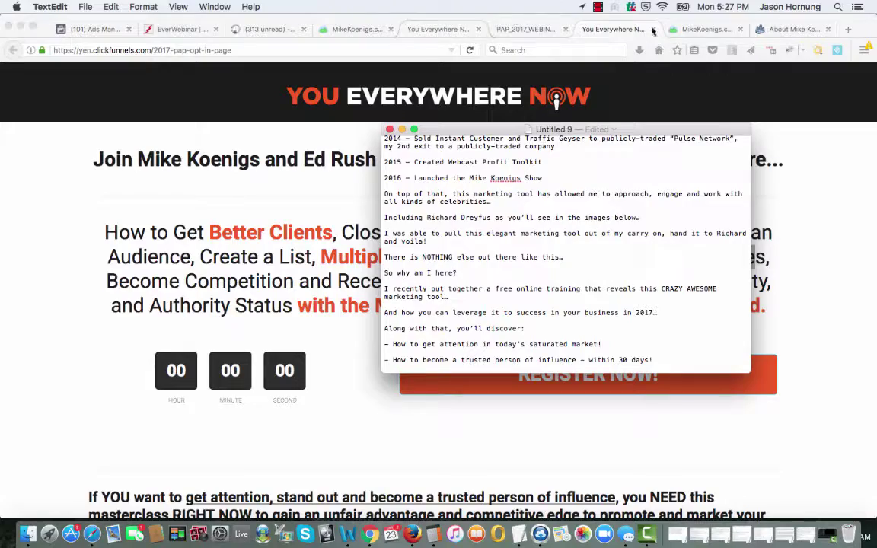
Step: Open the About page tab and scroll through its celebrity photo collage
{"action": "left_click", "coordinate": [788, 29]}
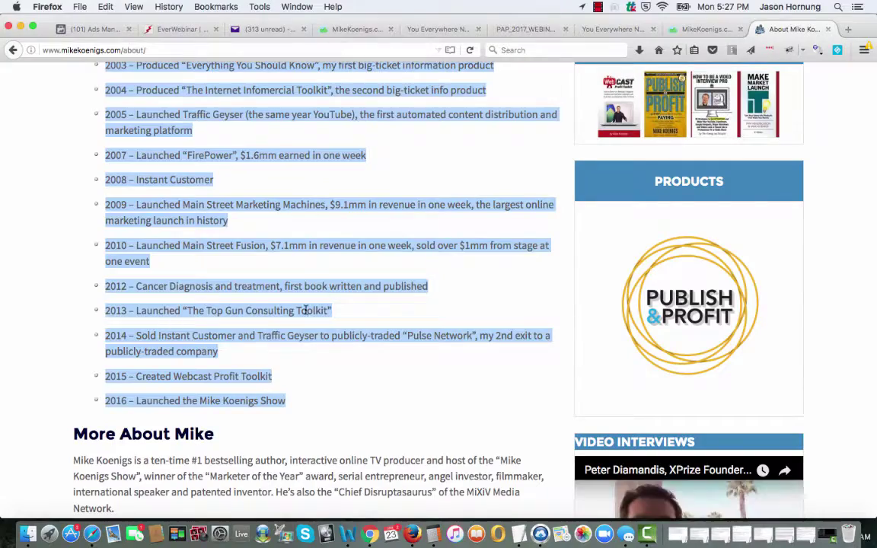
{"action": "scroll", "coordinate": [305, 310], "scroll_direction": "down", "scroll_amount": 10}
{"action": "scroll", "coordinate": [306, 315], "scroll_direction": "up", "scroll_amount": 5}
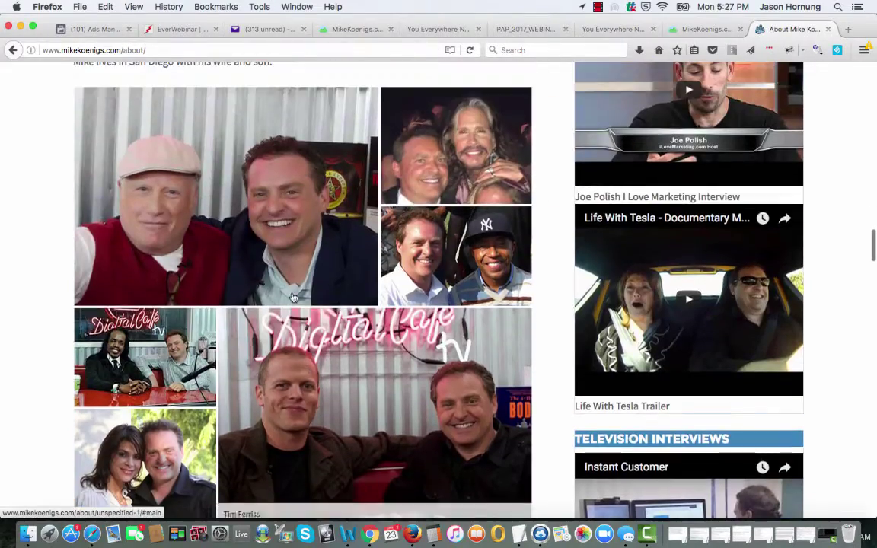
{"action": "scroll", "coordinate": [308, 399], "scroll_direction": "down", "scroll_amount": 7}
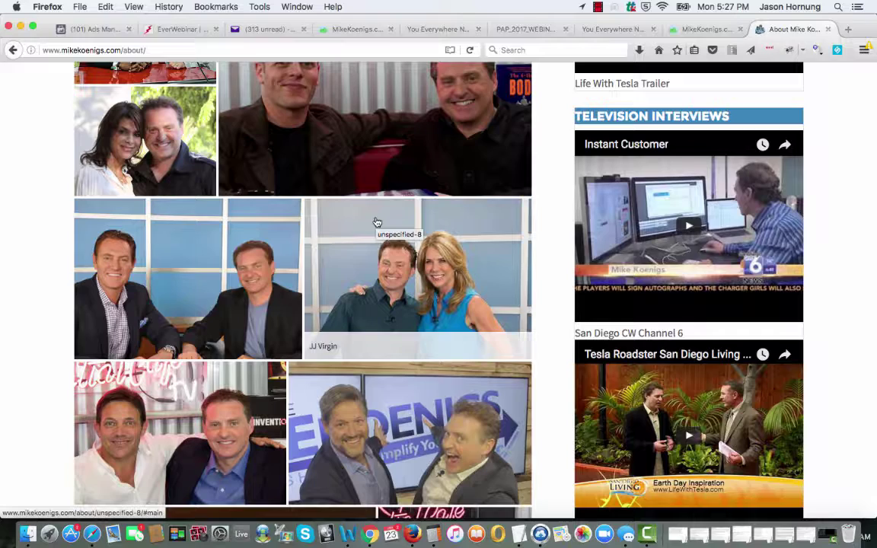
{"action": "scroll", "coordinate": [320, 176], "scroll_direction": "up", "scroll_amount": 5}
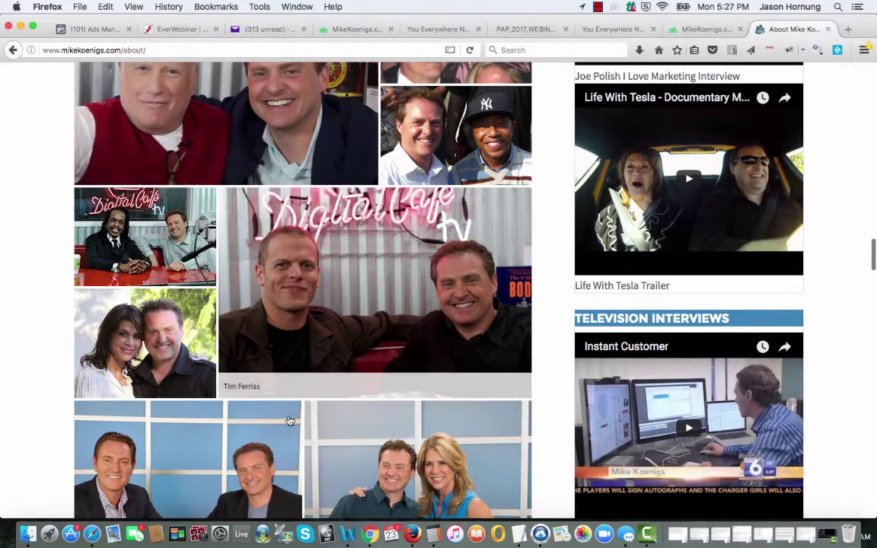
{"action": "scroll", "coordinate": [307, 413], "scroll_direction": "up", "scroll_amount": 3}
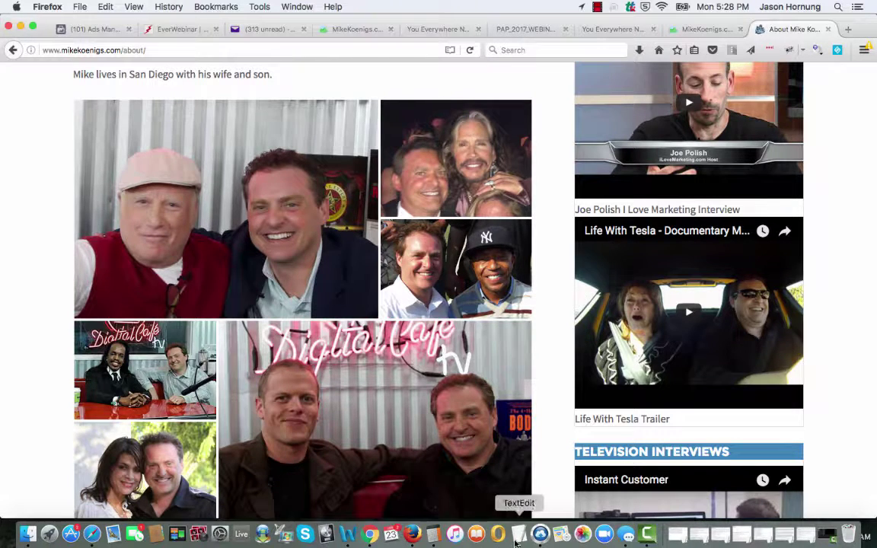
Step: Add '(who was on the same plane as me)' to the celebrity anecdote and review the bullets below
{"action": "left_click", "coordinate": [520, 521]}
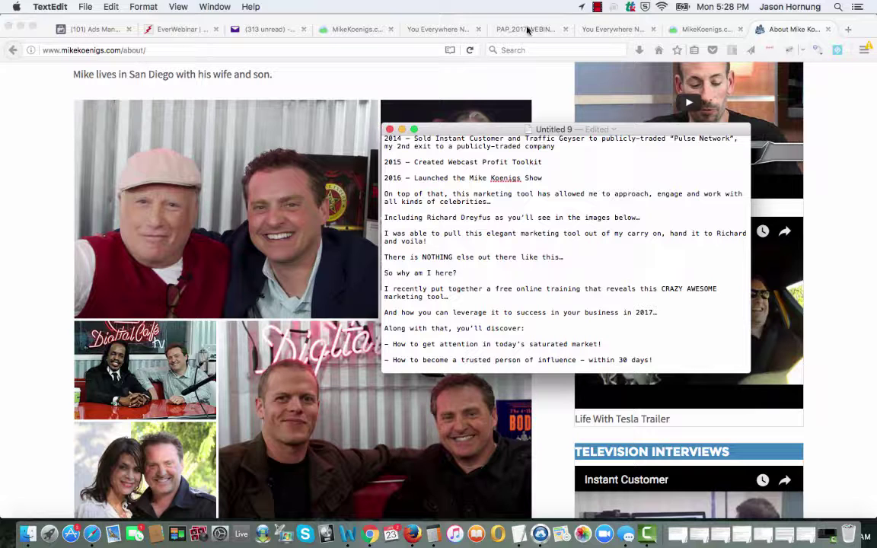
{"action": "left_click", "coordinate": [598, 8]}
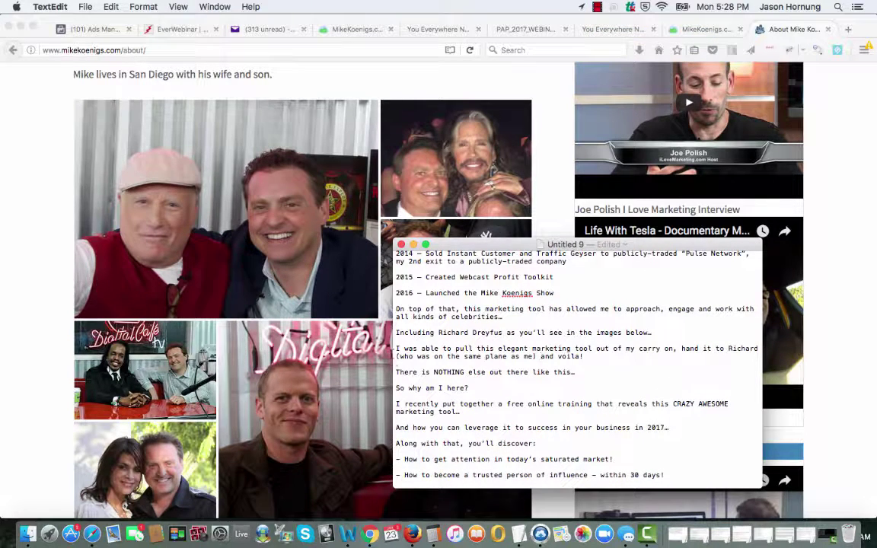
{"action": "left_click_drag", "start_coordinate": [397, 355], "coordinate": [551, 360]}
{"action": "scroll", "coordinate": [645, 307], "scroll_direction": "down", "scroll_amount": 3}
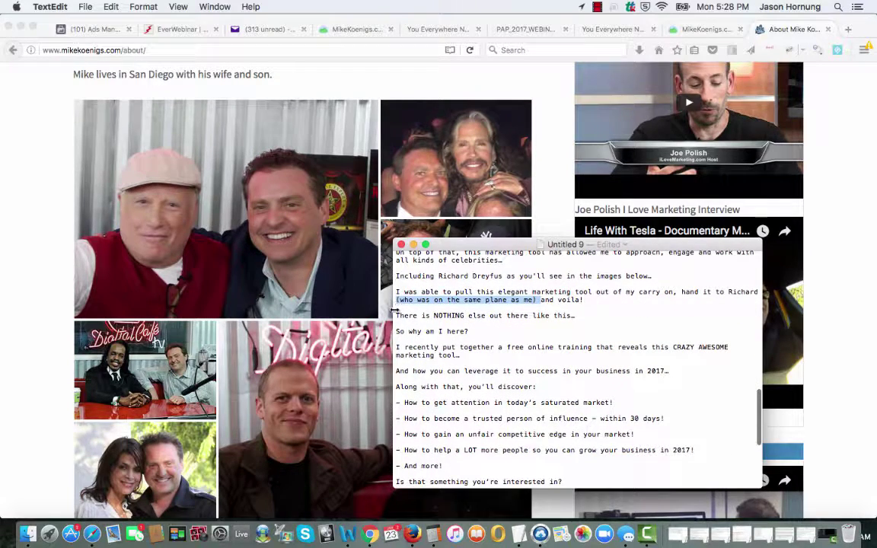
{"action": "scroll", "coordinate": [539, 351], "scroll_direction": "down", "scroll_amount": 2}
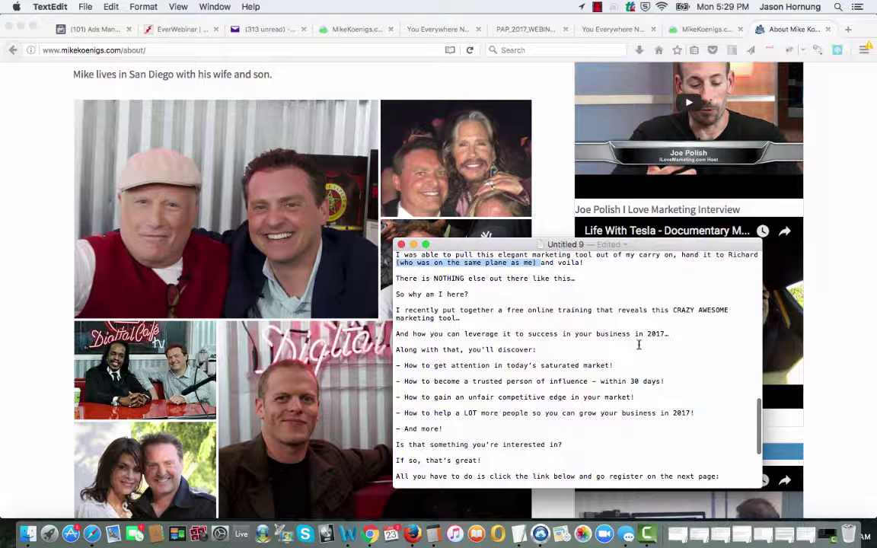
{"action": "scroll", "coordinate": [482, 358], "scroll_direction": "down", "scroll_amount": 2}
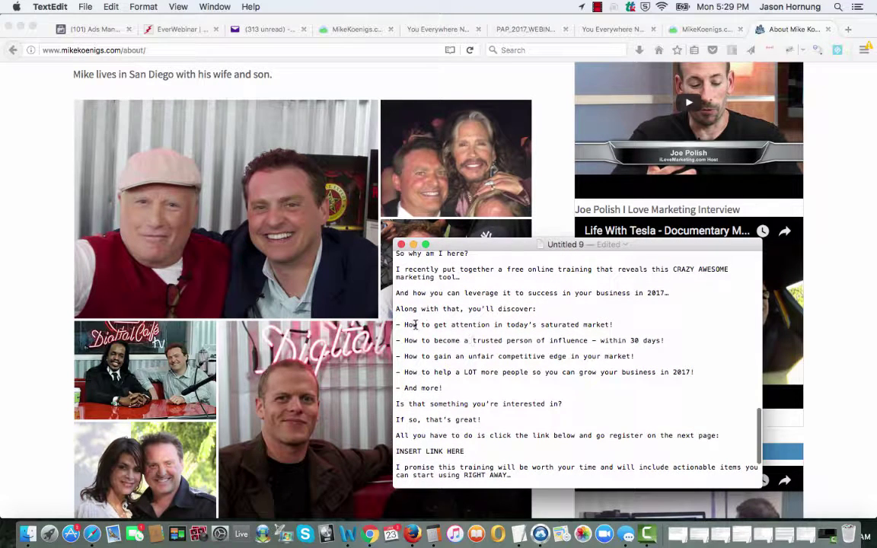
Step: Compare the four bullet points with the You Everywhere Now landing page
{"action": "left_click_drag", "start_coordinate": [396, 325], "coordinate": [636, 378]}
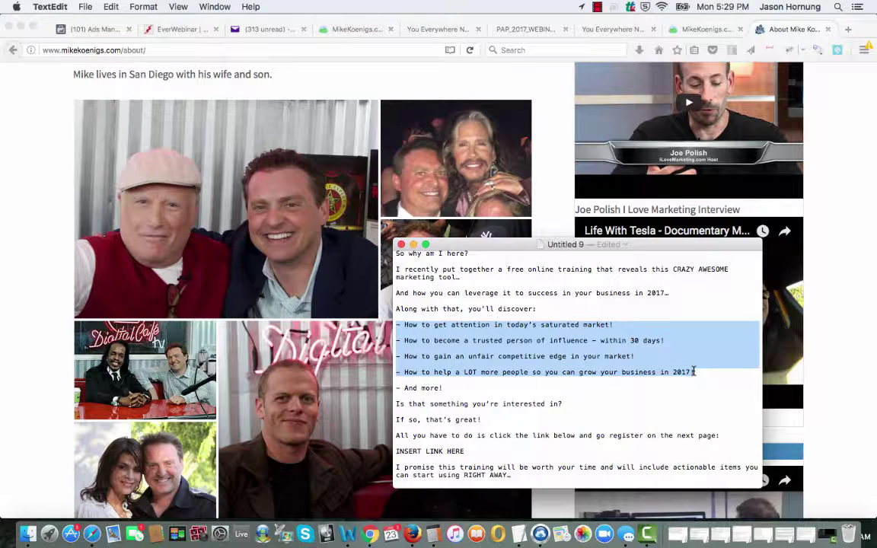
{"action": "left_click", "coordinate": [623, 31]}
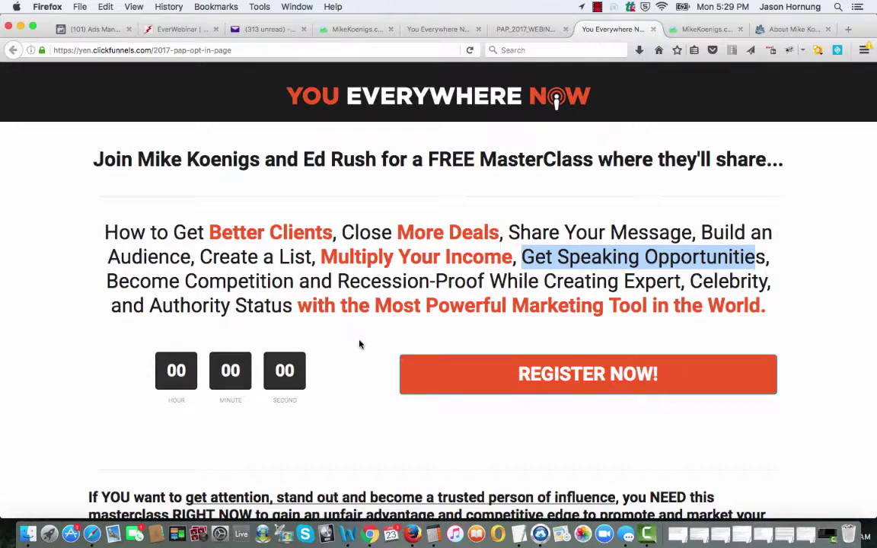
{"action": "scroll", "coordinate": [305, 346], "scroll_direction": "down", "scroll_amount": 3}
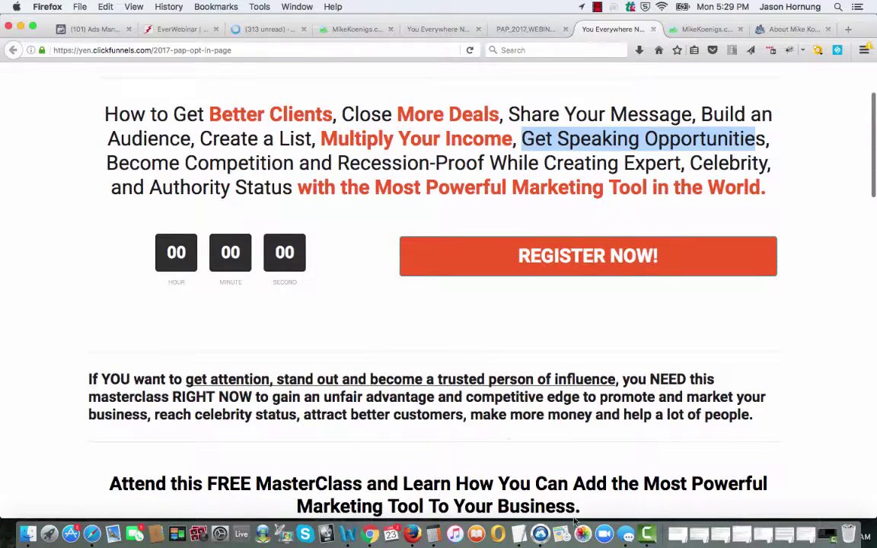
{"action": "left_click", "coordinate": [518, 534]}
{"action": "scroll", "coordinate": [586, 355], "scroll_direction": "down", "scroll_amount": 4}
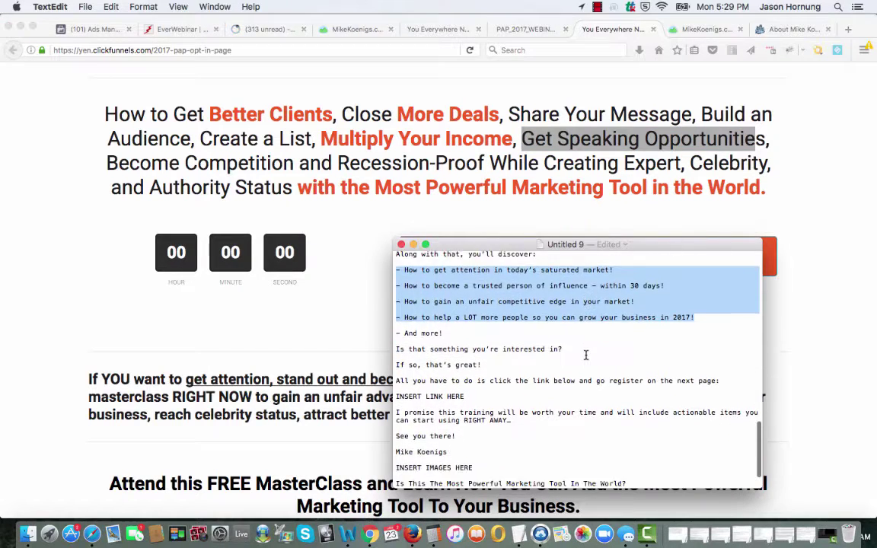
{"action": "scroll", "coordinate": [533, 347], "scroll_direction": "down", "scroll_amount": 2}
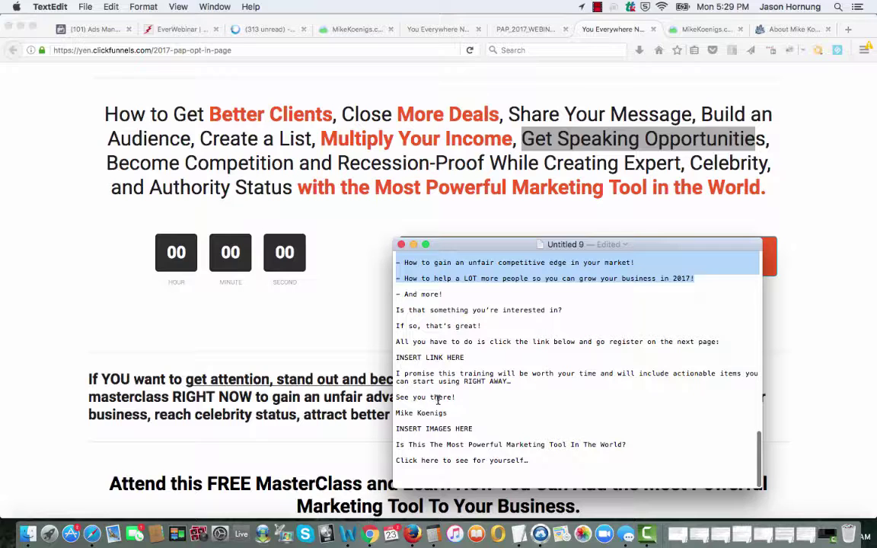
Step: Review the closing question and 'Click here to see for yourself' lines, placing the cursor above the last line
{"action": "left_click_drag", "start_coordinate": [396, 445], "coordinate": [645, 443]}
{"action": "left_click_drag", "start_coordinate": [538, 460], "coordinate": [395, 459]}
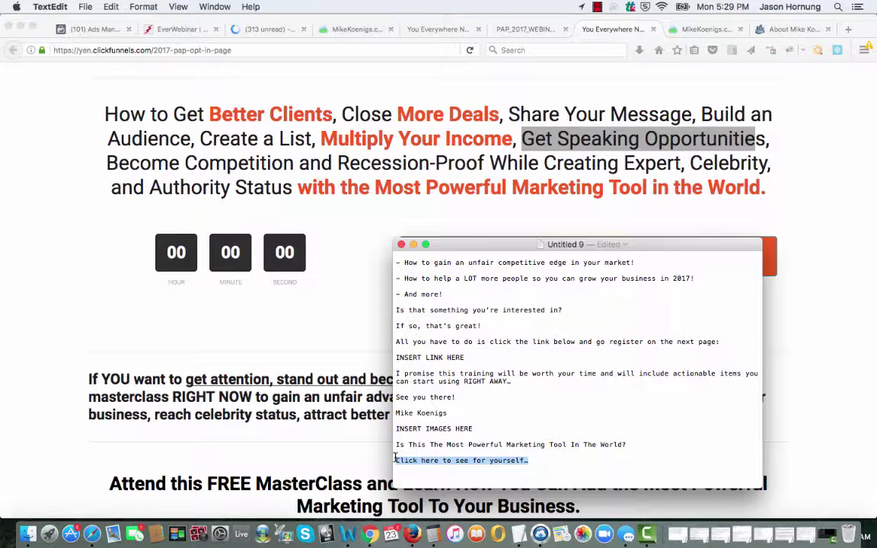
{"action": "left_click", "coordinate": [644, 455]}
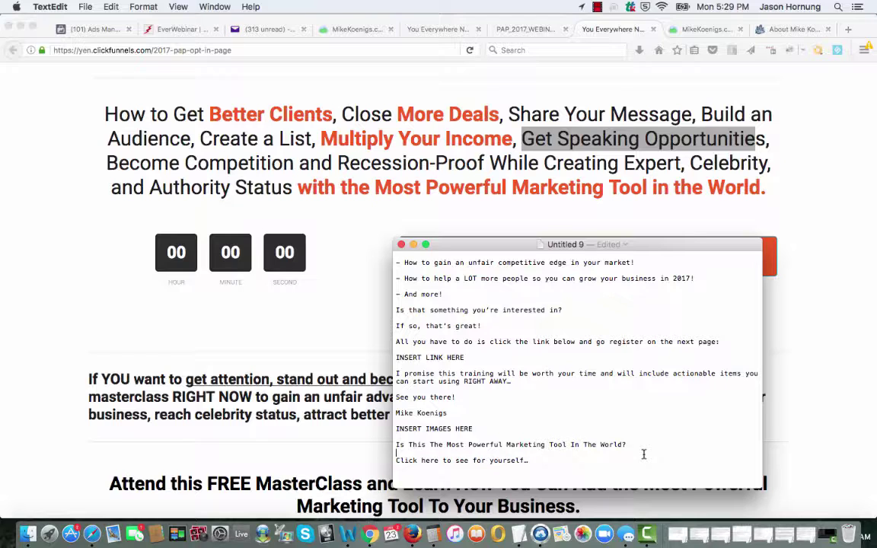
{"action": "scroll", "coordinate": [576, 293], "scroll_direction": "up", "scroll_amount": 15}
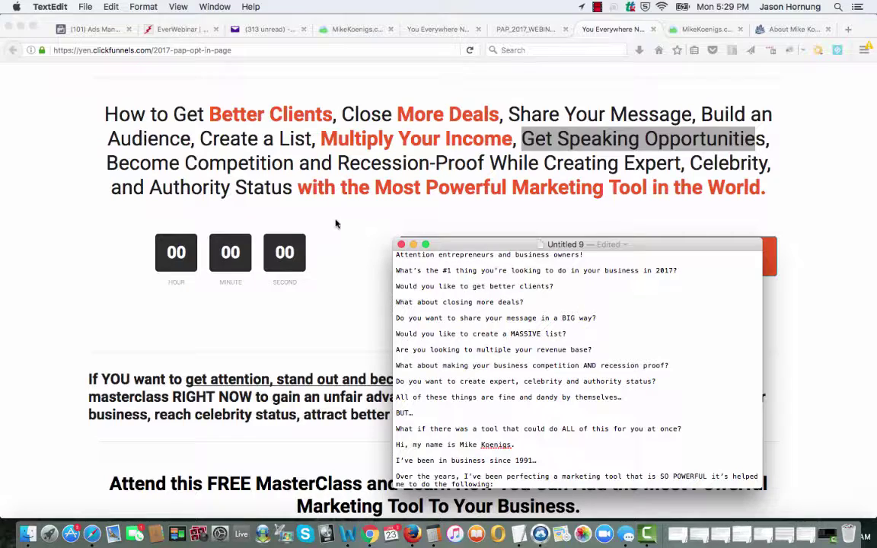
{"action": "scroll", "coordinate": [684, 323], "scroll_direction": "down", "scroll_amount": 10}
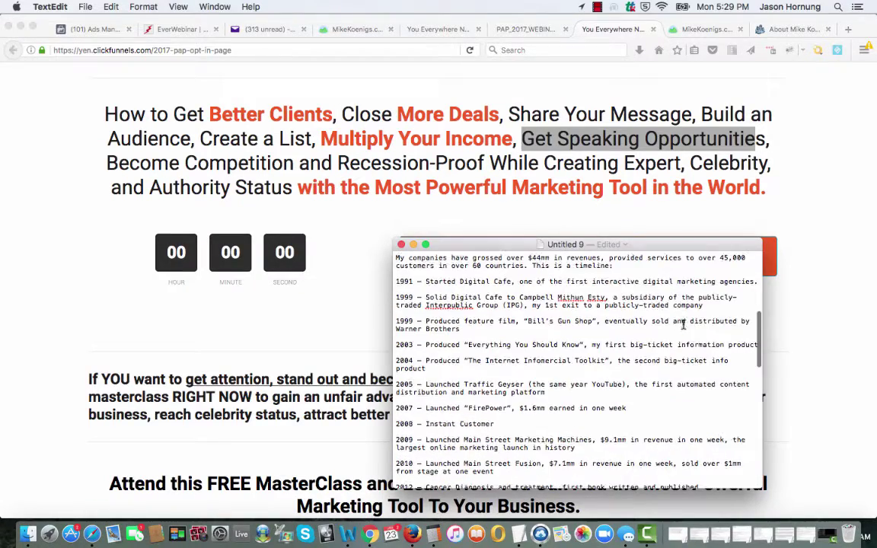
{"action": "scroll", "coordinate": [684, 324], "scroll_direction": "down", "scroll_amount": 10}
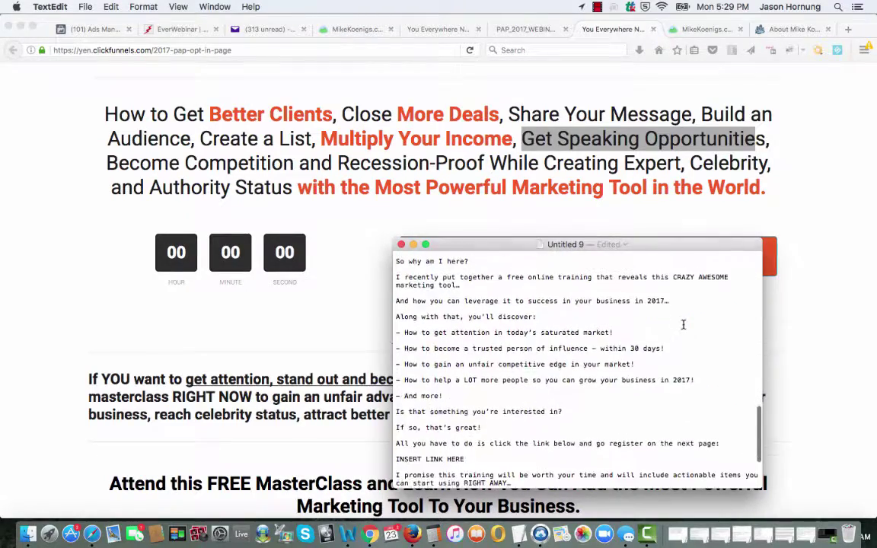
{"action": "scroll", "coordinate": [684, 325], "scroll_direction": "down", "scroll_amount": 5}
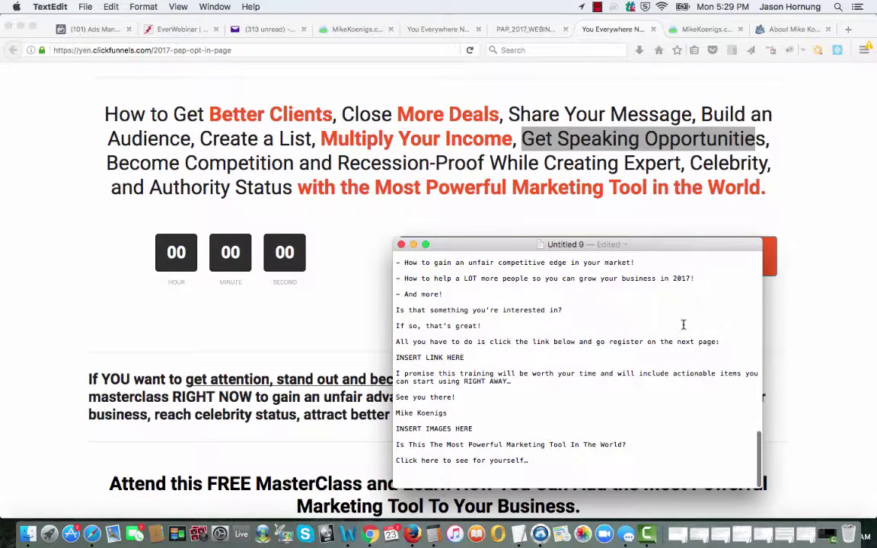
{"action": "scroll", "coordinate": [684, 325], "scroll_direction": "up", "scroll_amount": 15}
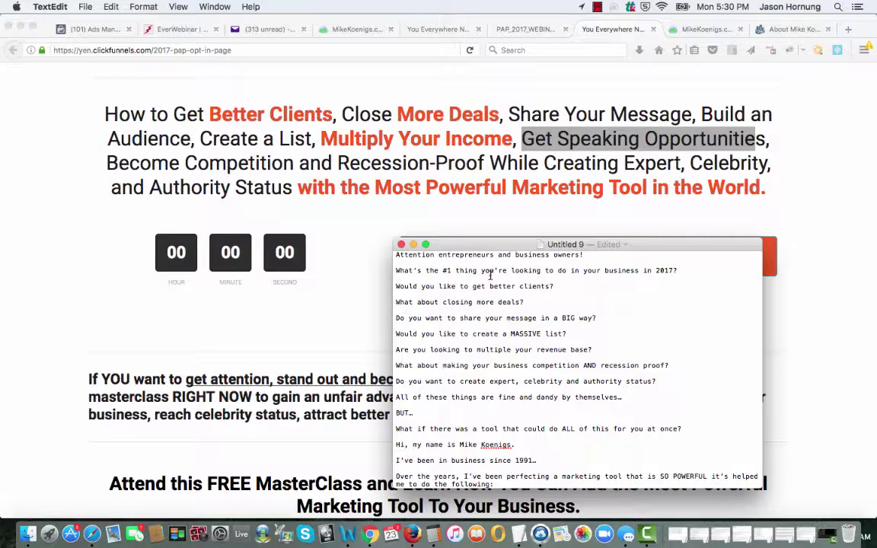
Step: Show the You Everywhere Now page in front, scrolled up to its banner and masterclass invitation
{"action": "left_click", "coordinate": [339, 262]}
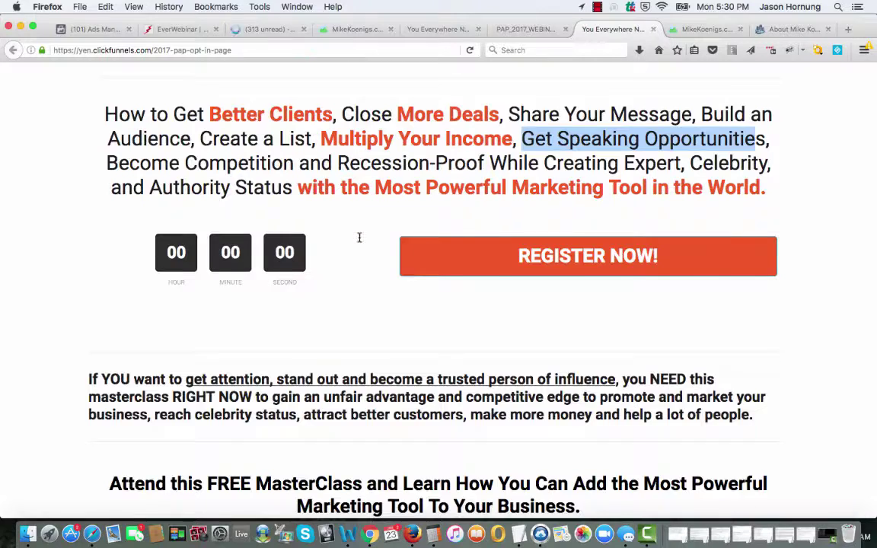
{"action": "scroll", "coordinate": [358, 237], "scroll_direction": "up", "scroll_amount": 3}
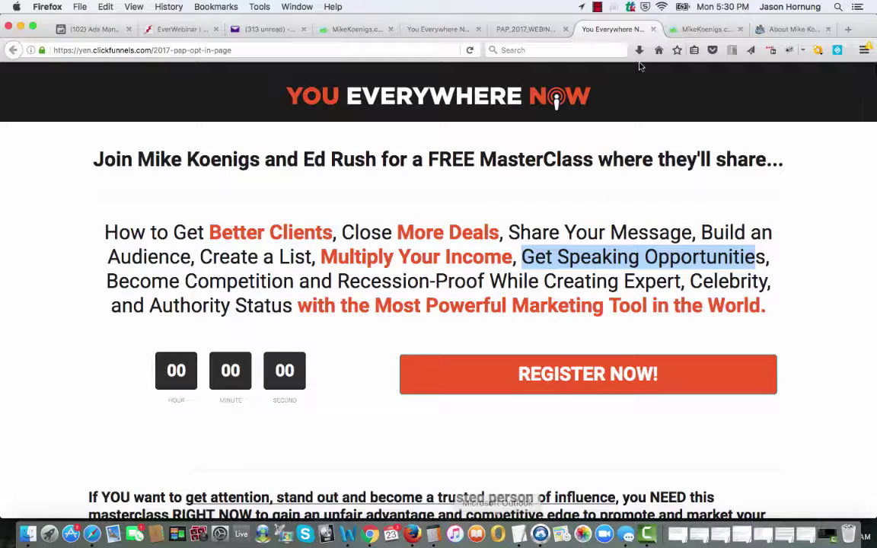